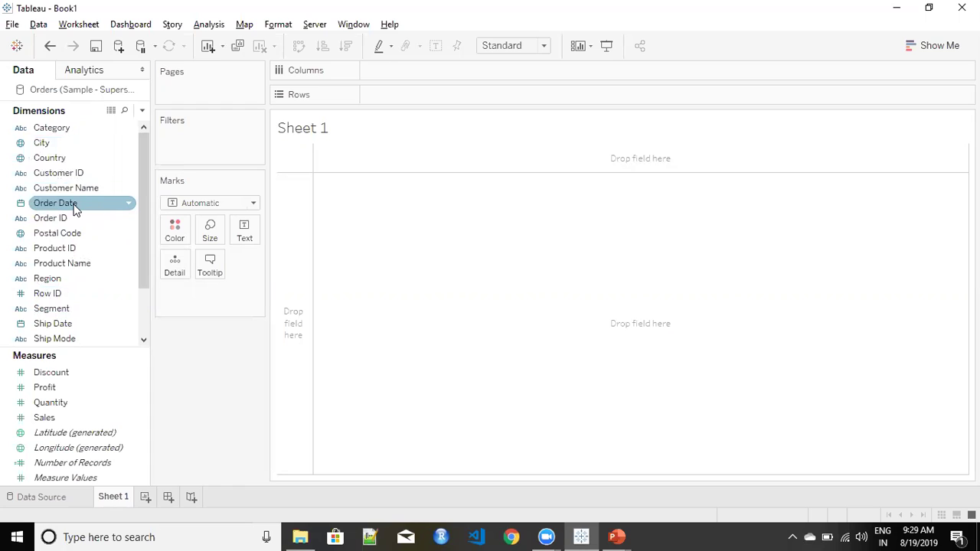
Put Order Date on Rows as discrete MONTH, listing January 2011 through December 2014
{"action": "left_click_drag", "start_coordinate": [75, 210], "coordinate": [418, 99]}
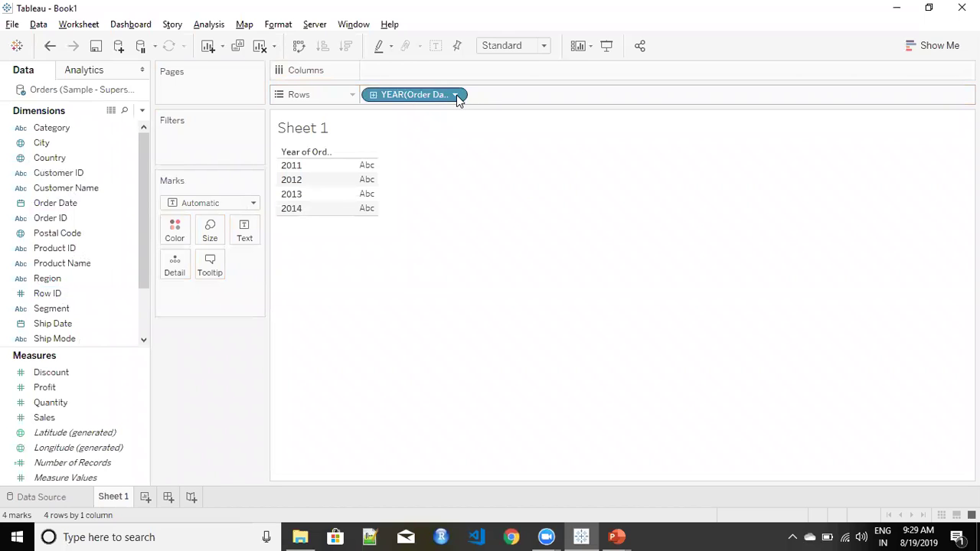
{"action": "left_click", "coordinate": [457, 97]}
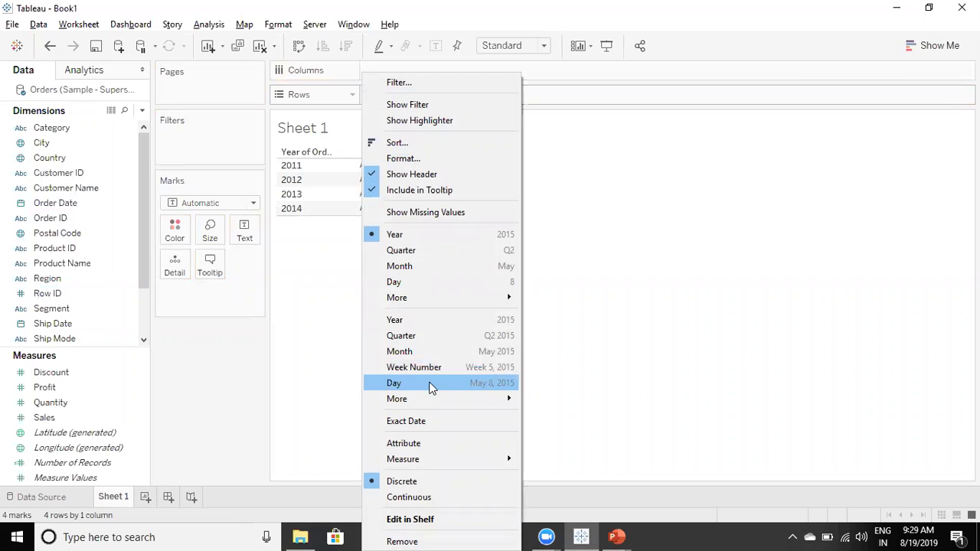
{"action": "left_click", "coordinate": [425, 352]}
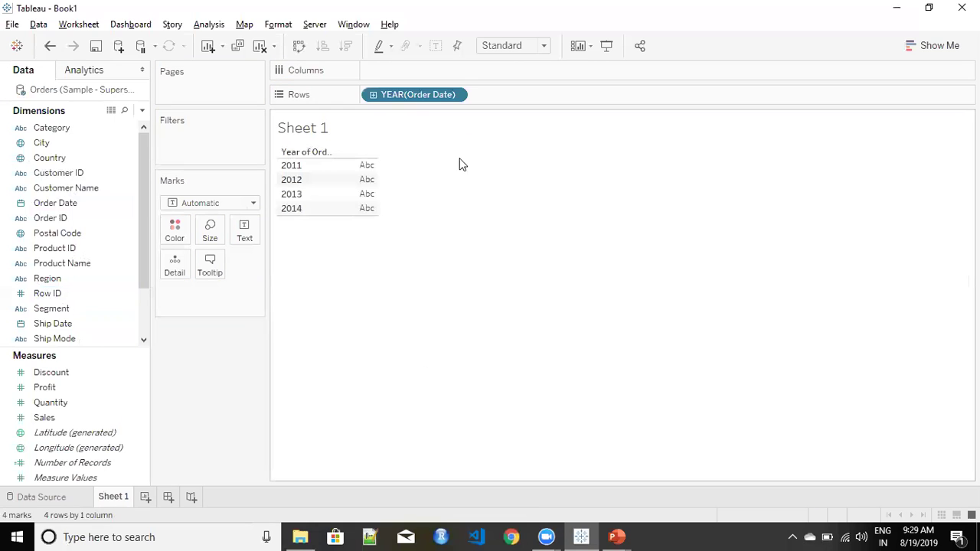
{"action": "left_click", "coordinate": [456, 95]}
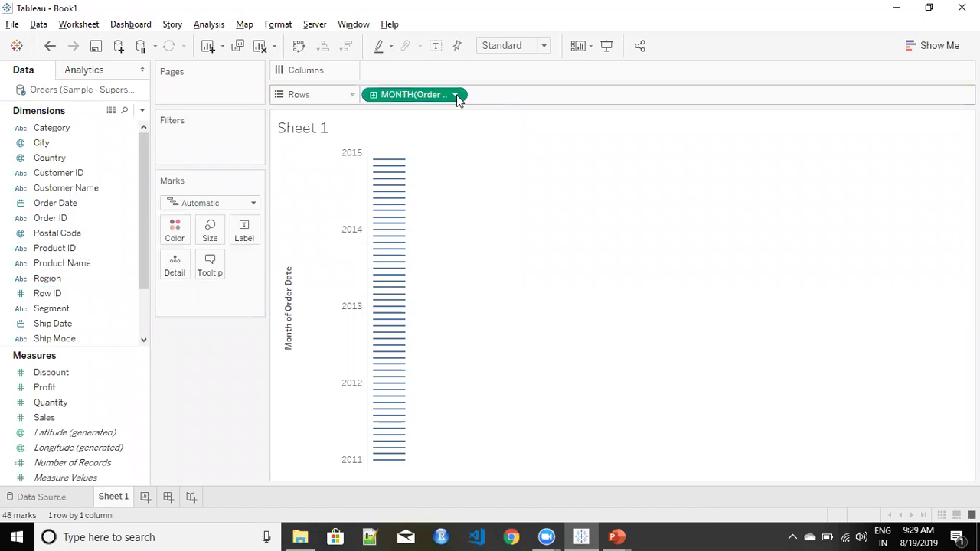
{"action": "left_click", "coordinate": [420, 482]}
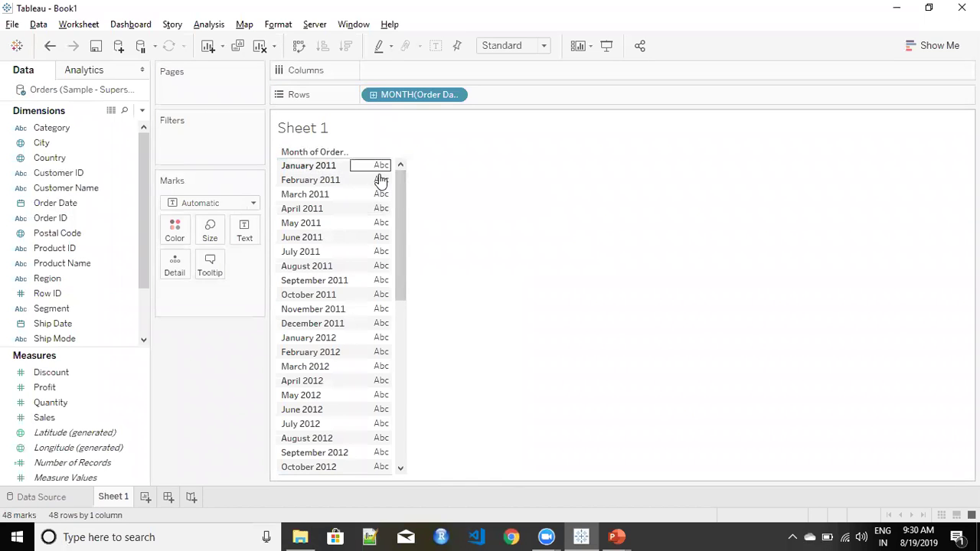
{"action": "left_click_drag", "start_coordinate": [399, 222], "coordinate": [410, 469]}
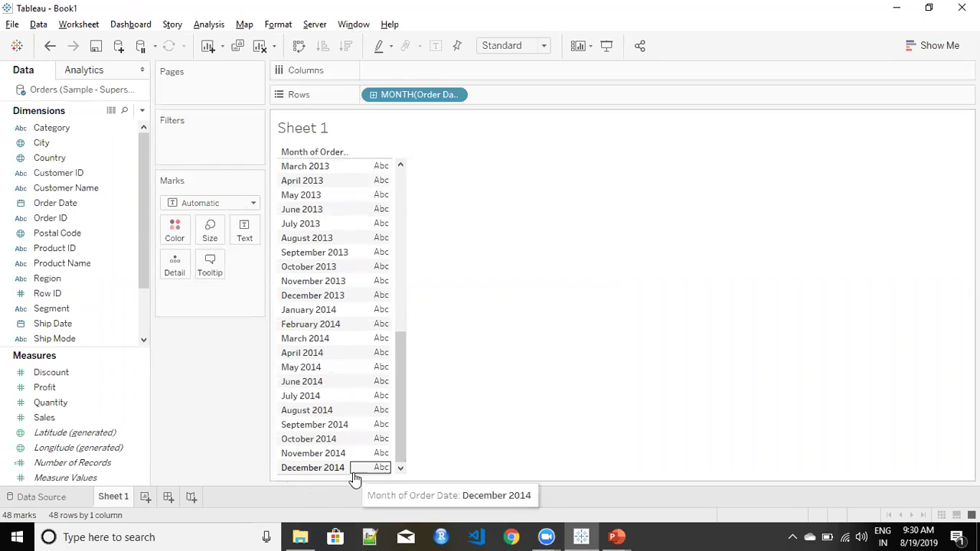
{"action": "left_click_drag", "start_coordinate": [401, 452], "coordinate": [413, 252]}
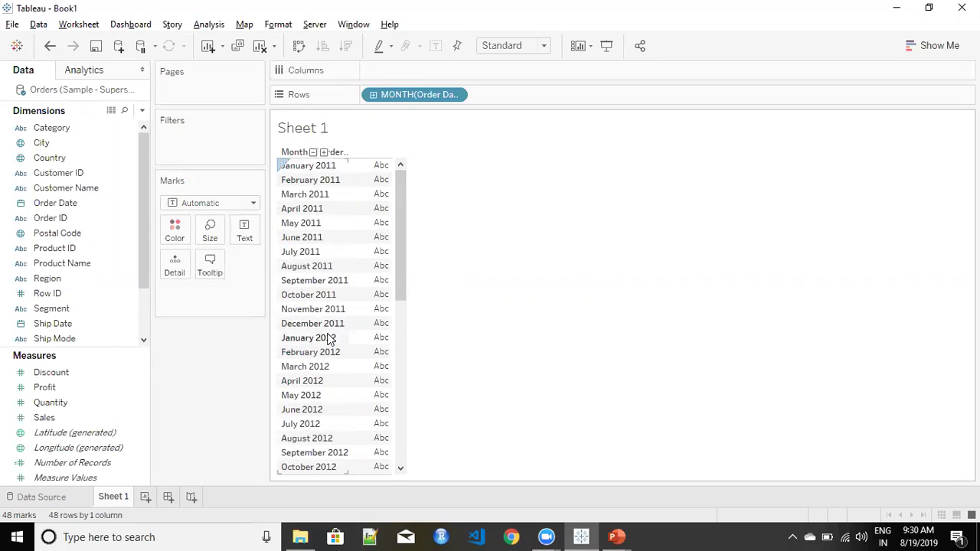
Set the Order Date field's default Fiscal Year Start to April
{"action": "left_click", "coordinate": [128, 205]}
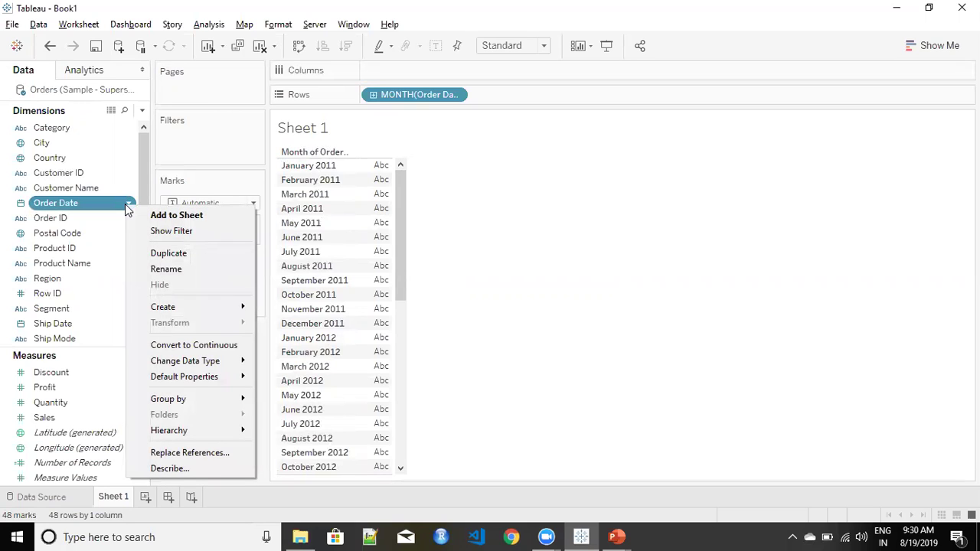
{"action": "mouse_move", "coordinate": [238, 380]}
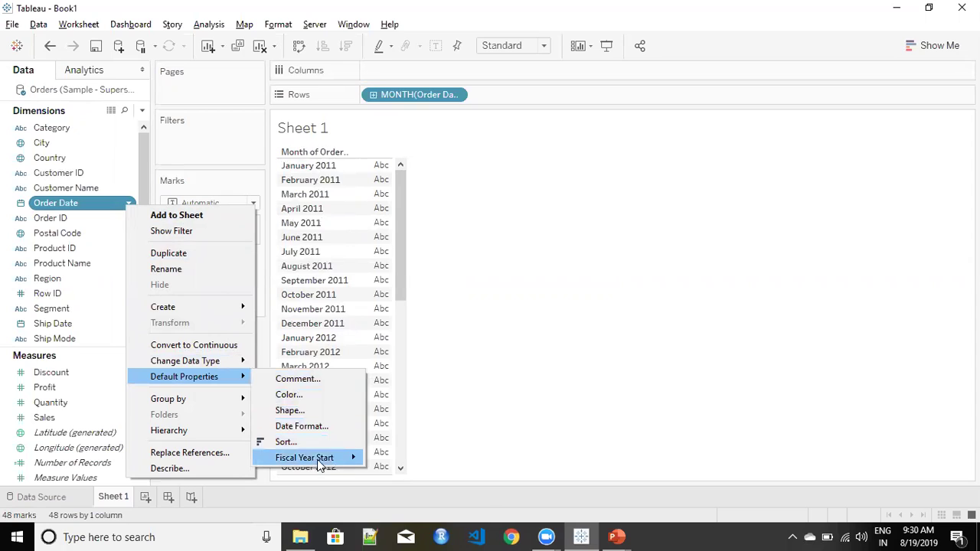
{"action": "mouse_move", "coordinate": [317, 459]}
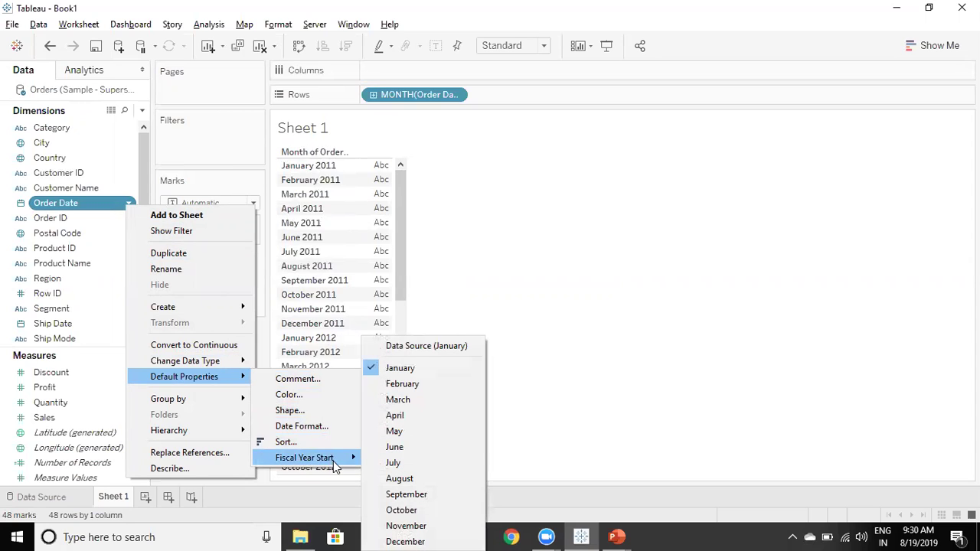
{"action": "left_click", "coordinate": [399, 415]}
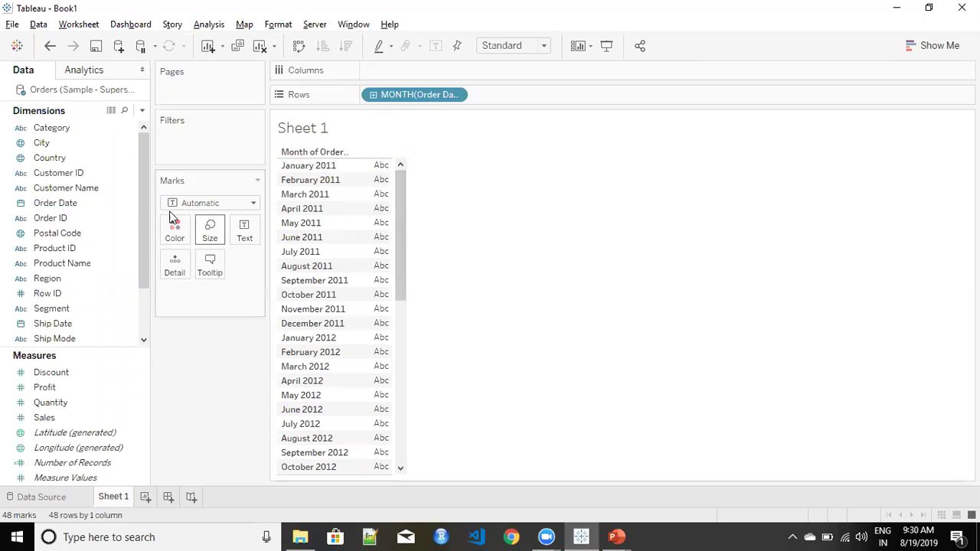
{"action": "left_click_drag", "start_coordinate": [65, 211], "coordinate": [534, 103]}
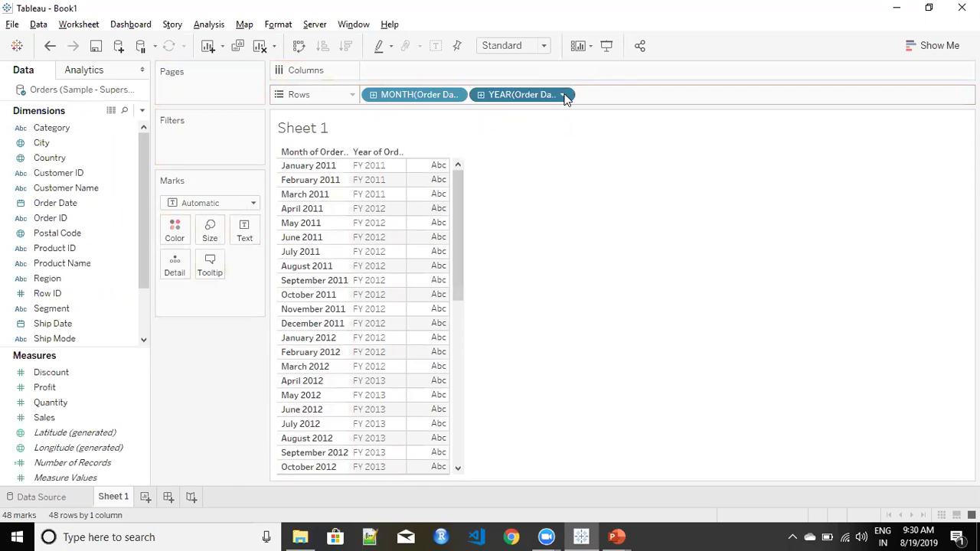
{"action": "left_click", "coordinate": [565, 95]}
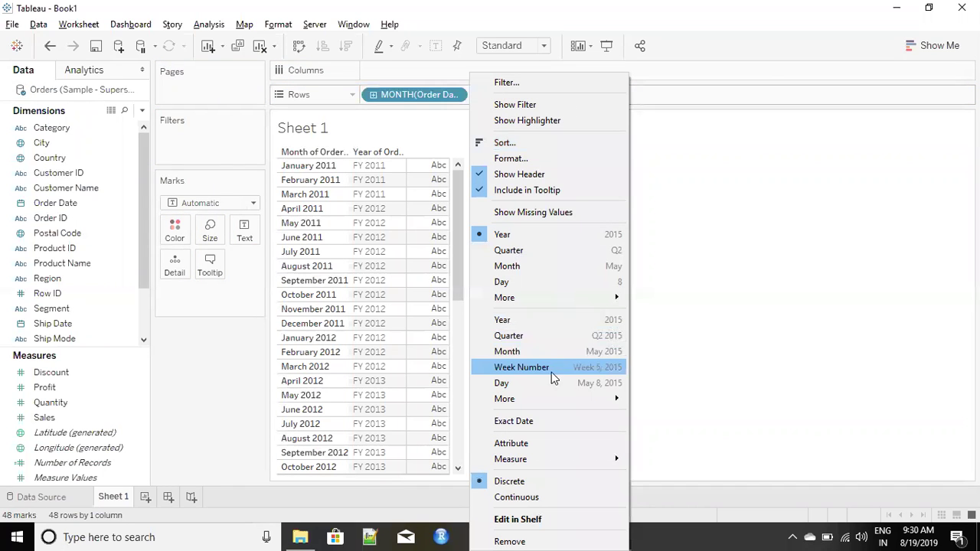
{"action": "left_click", "coordinate": [550, 352]}
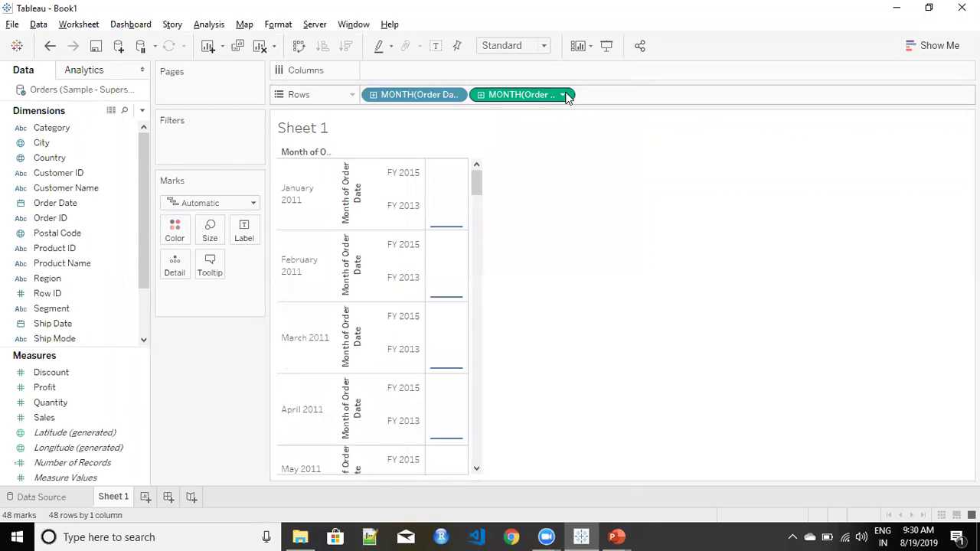
{"action": "left_click", "coordinate": [565, 95]}
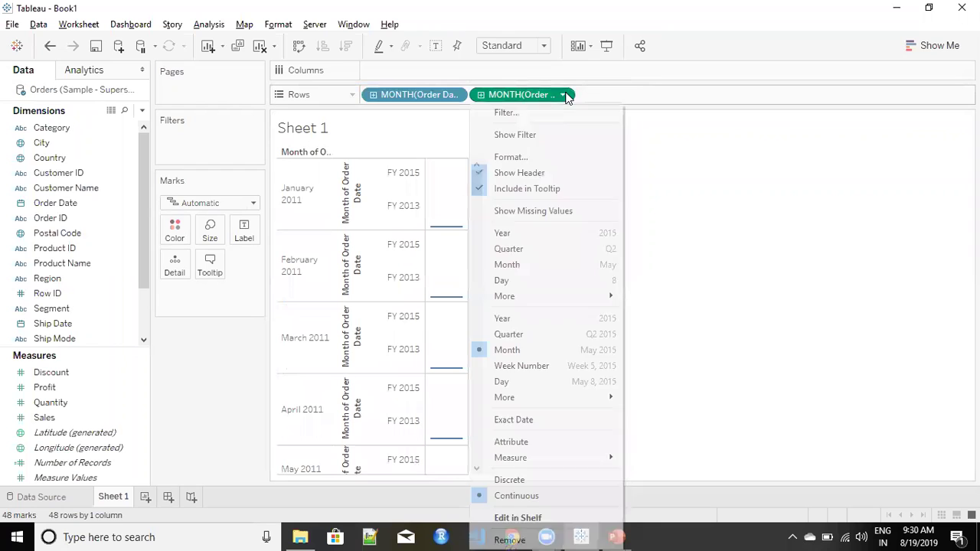
{"action": "left_click", "coordinate": [535, 479]}
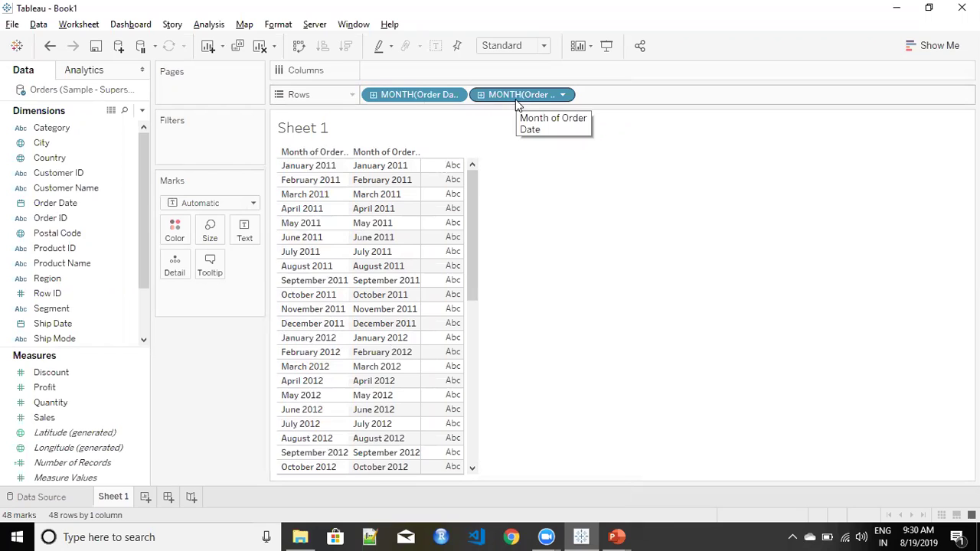
{"action": "left_click_drag", "start_coordinate": [516, 93], "coordinate": [648, 254]}
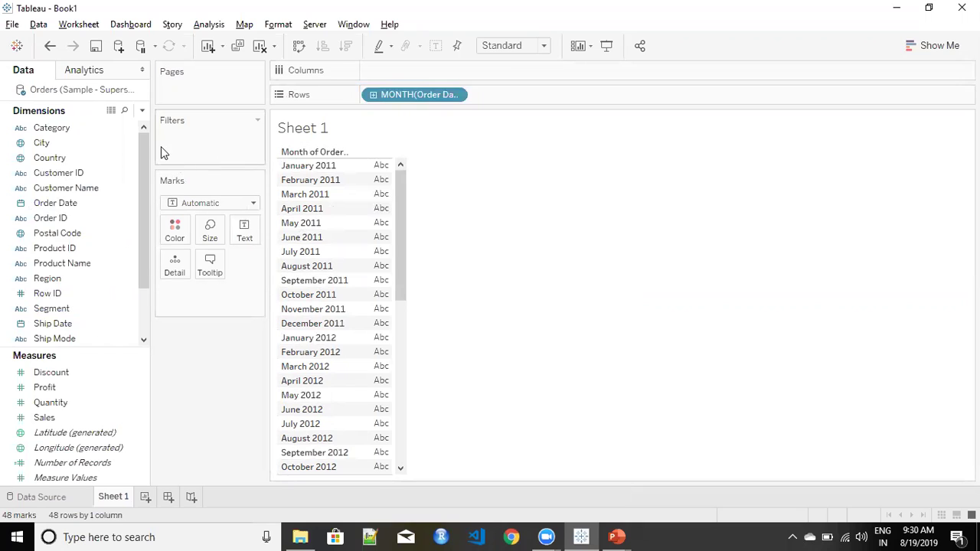
Create a new calculated field named 'Revised Financial Year'
{"action": "left_click", "coordinate": [126, 188]}
{"action": "left_click", "coordinate": [143, 112]}
{"action": "left_click", "coordinate": [134, 125]}
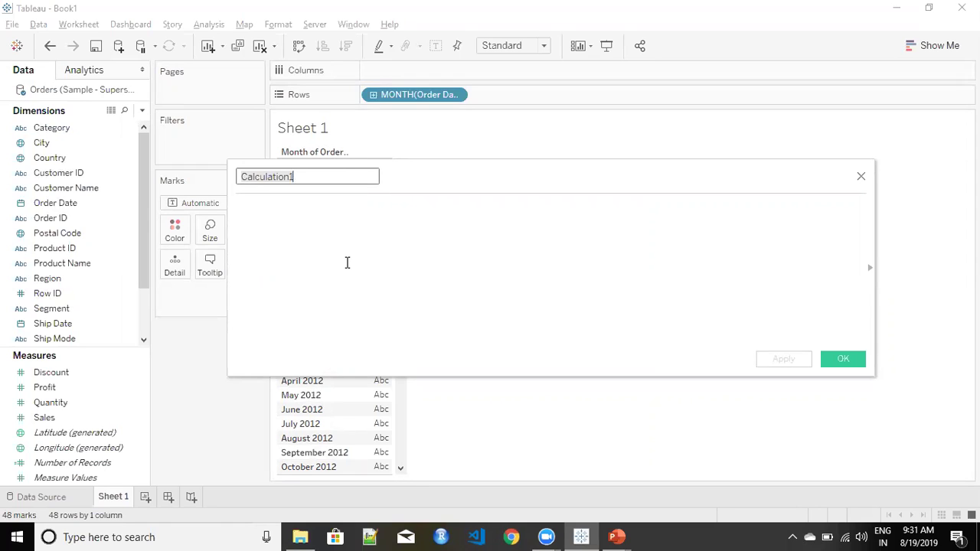
{"action": "key", "text": "BackSpace"}
{"action": "type", "text": "Re"}
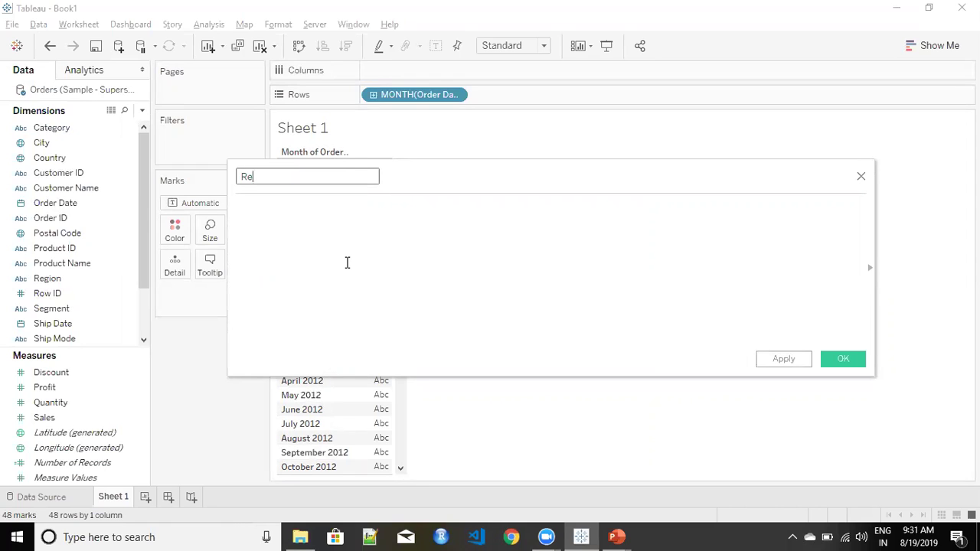
{"action": "type", "text": "vised Financial Year"}
Enter the formula DATEADD('year',-1,[Order Date]) using autocomplete
{"action": "left_click", "coordinate": [310, 240]}
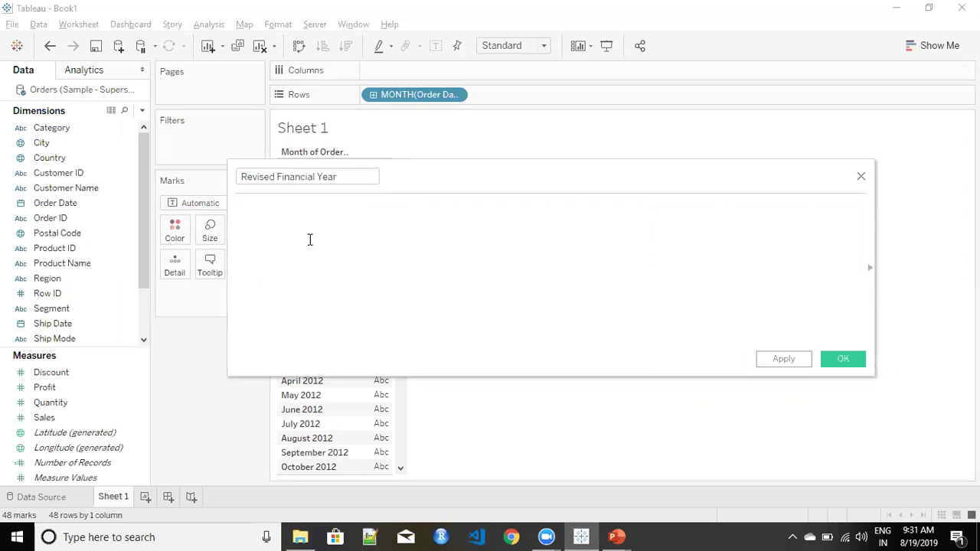
{"action": "type", "text": "Date"}
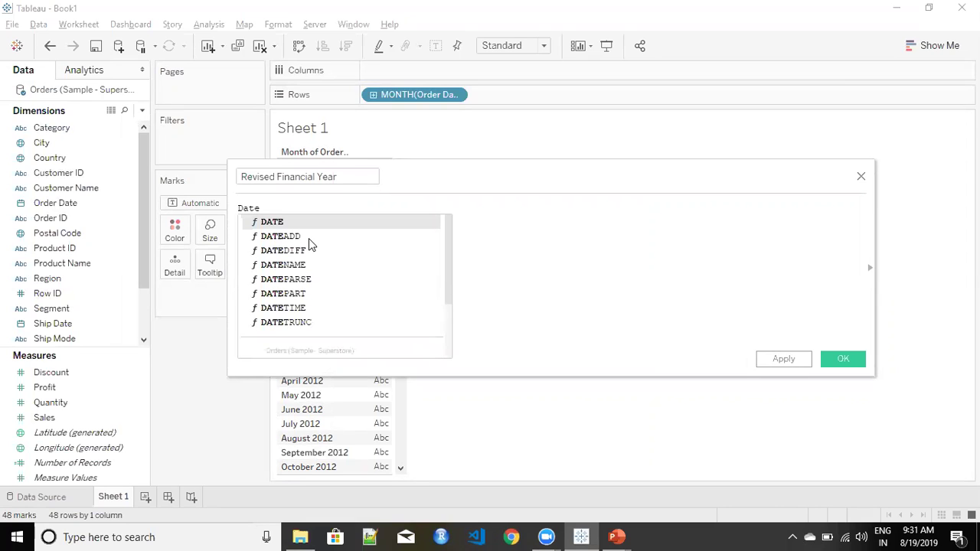
{"action": "left_click", "coordinate": [309, 238]}
{"action": "type", "text": "'"}
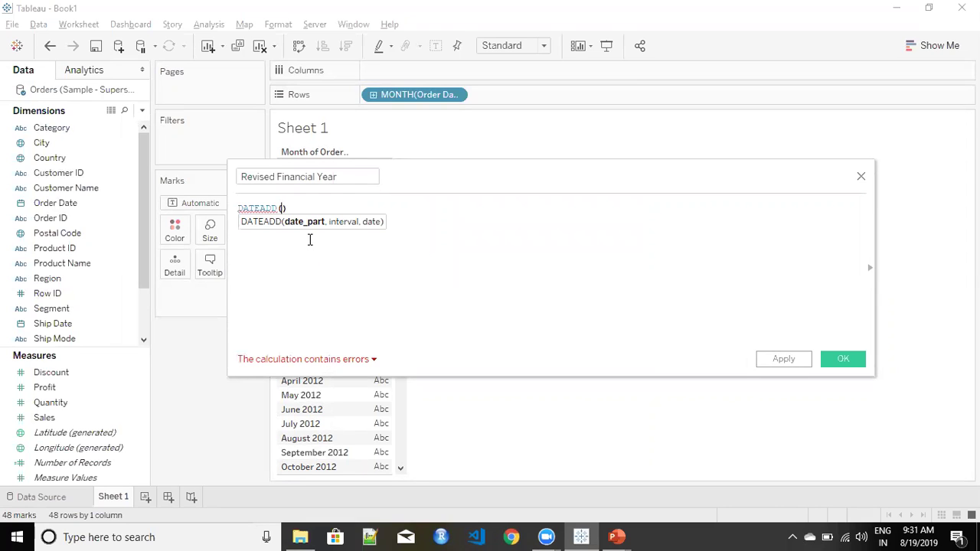
{"action": "type", "text": "year"}
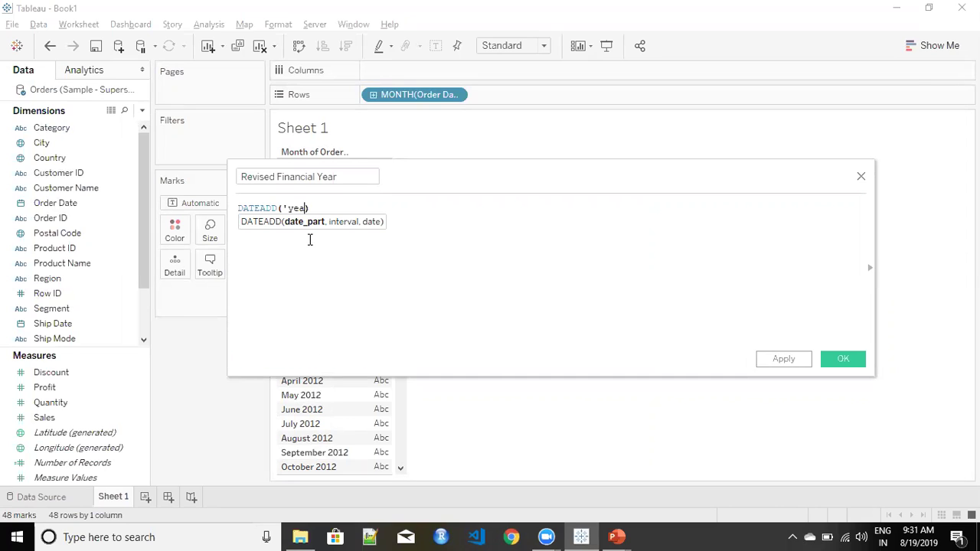
{"action": "type", "text": "',"}
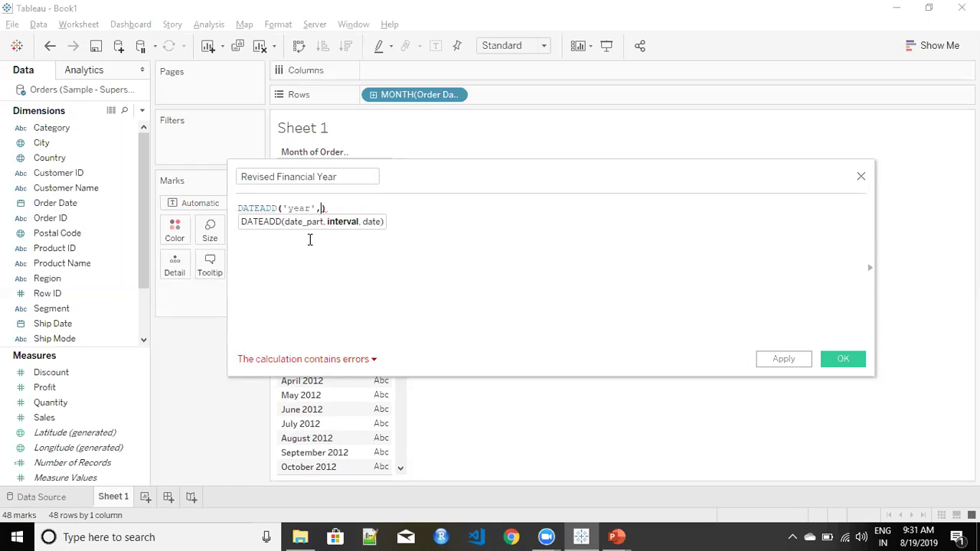
{"action": "type", "text": "-1, "}
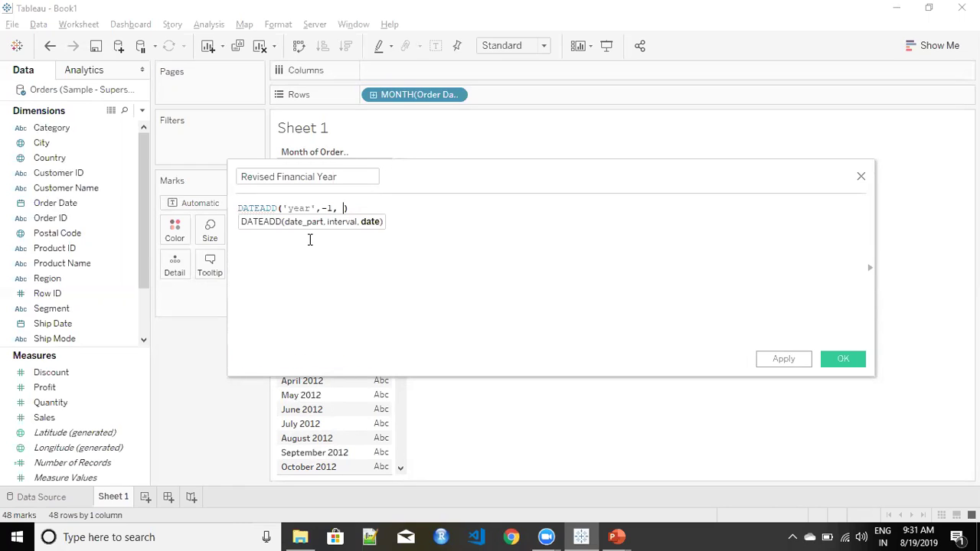
{"action": "type", "text": "Order"}
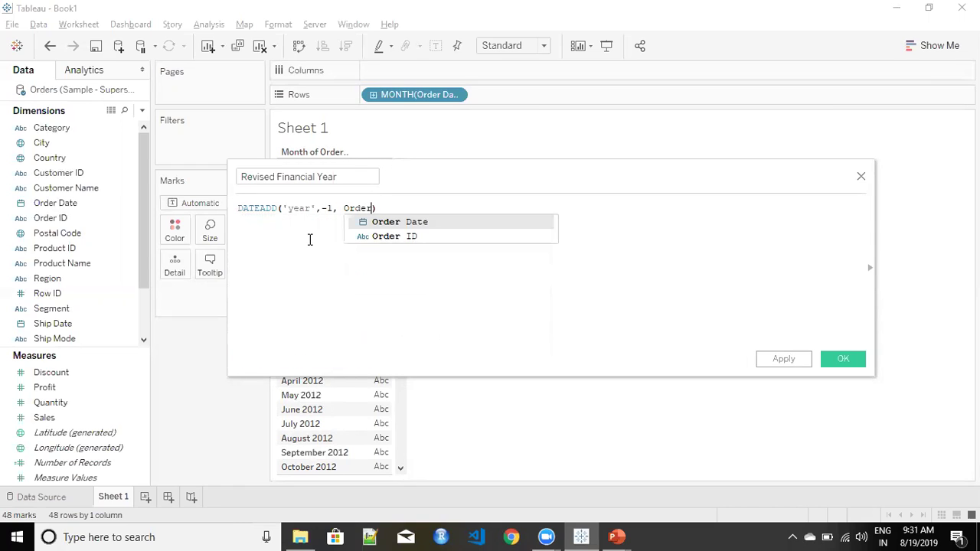
{"action": "key", "text": "Return"}
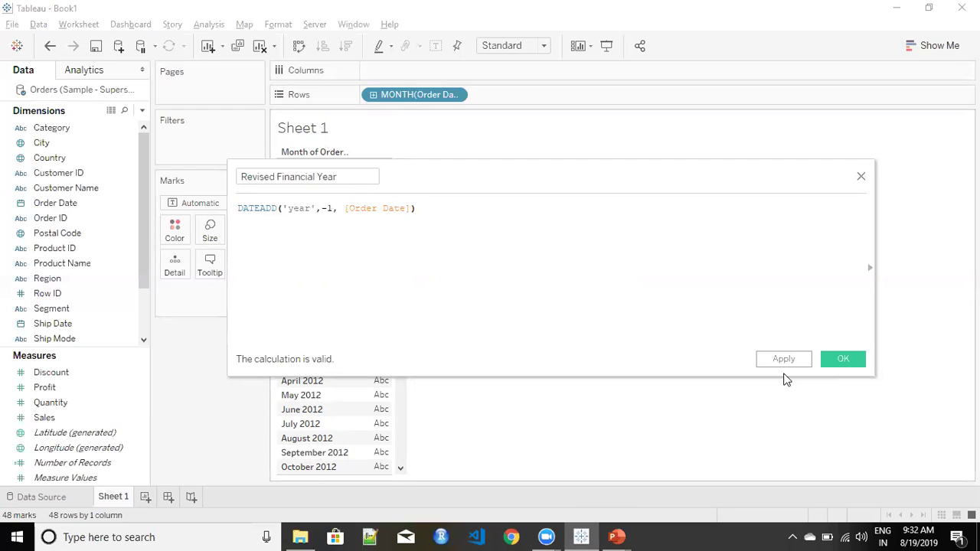
Save Revised Financial Year and set its default Fiscal Year Start to April
{"action": "left_click", "coordinate": [840, 363]}
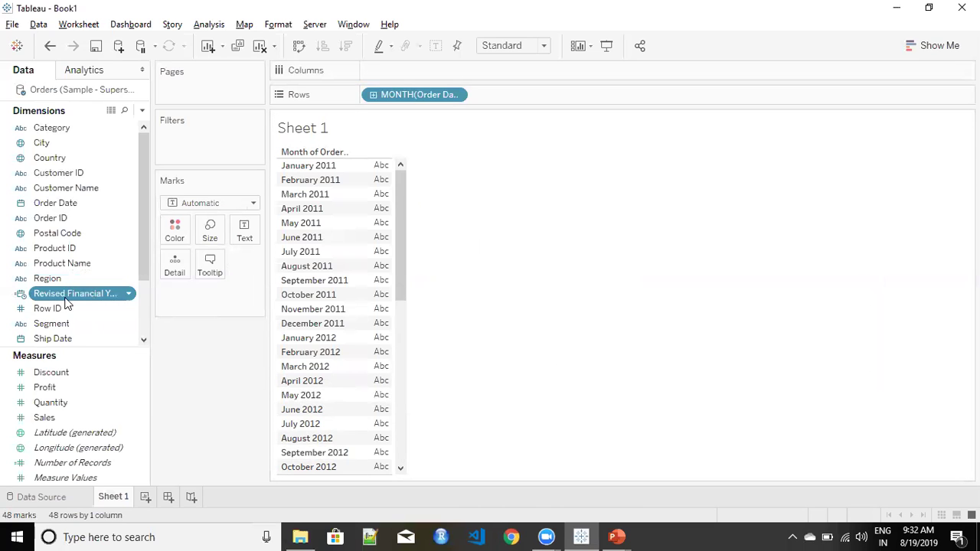
{"action": "left_click", "coordinate": [128, 297]}
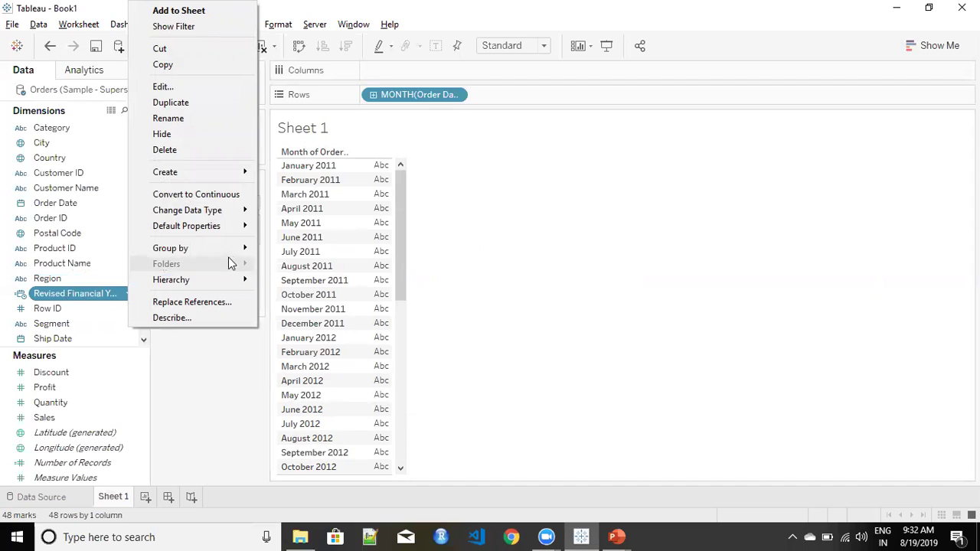
{"action": "mouse_move", "coordinate": [227, 215]}
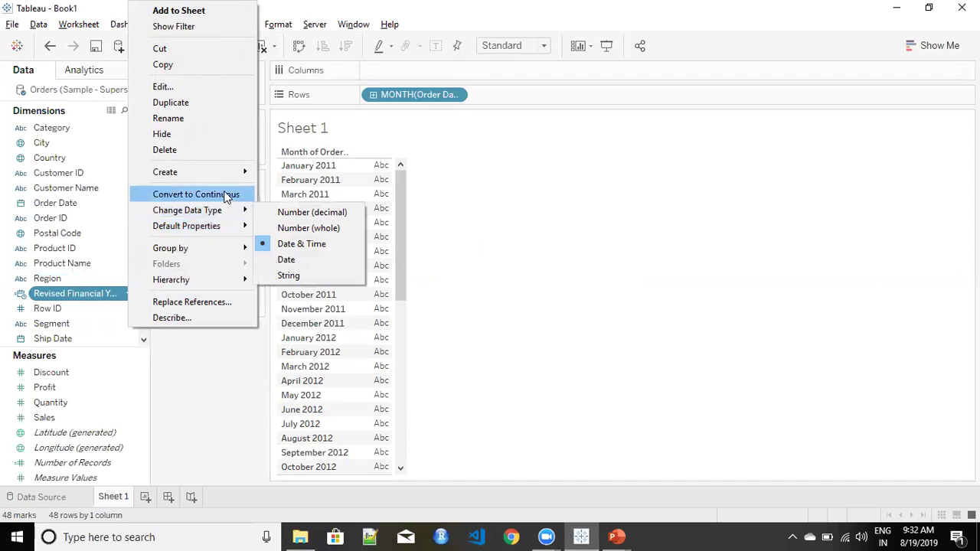
{"action": "mouse_move", "coordinate": [227, 178]}
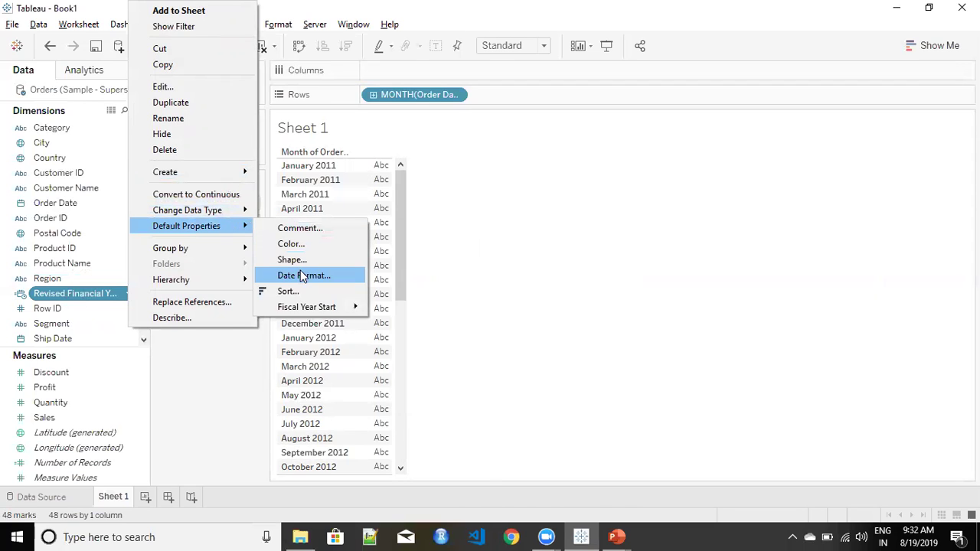
{"action": "mouse_move", "coordinate": [319, 314]}
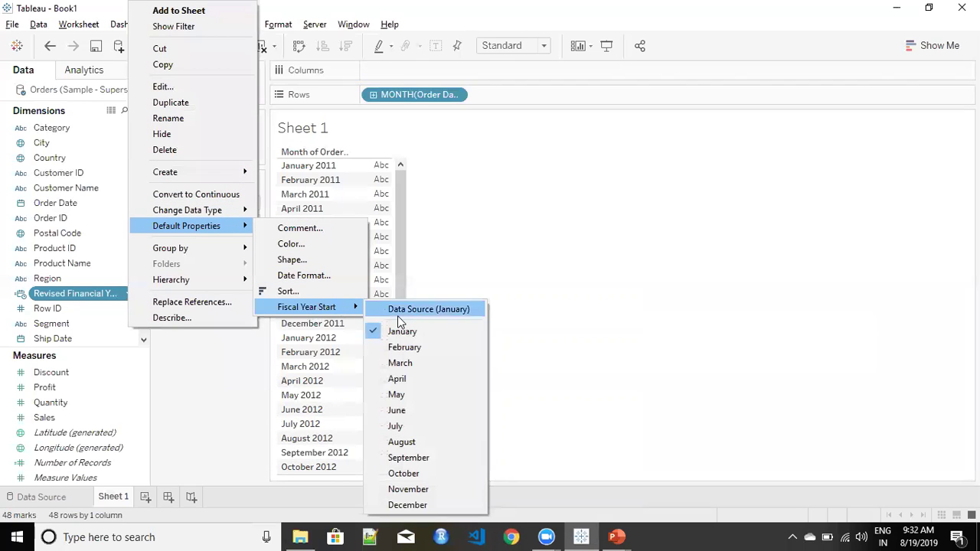
{"action": "left_click", "coordinate": [396, 381]}
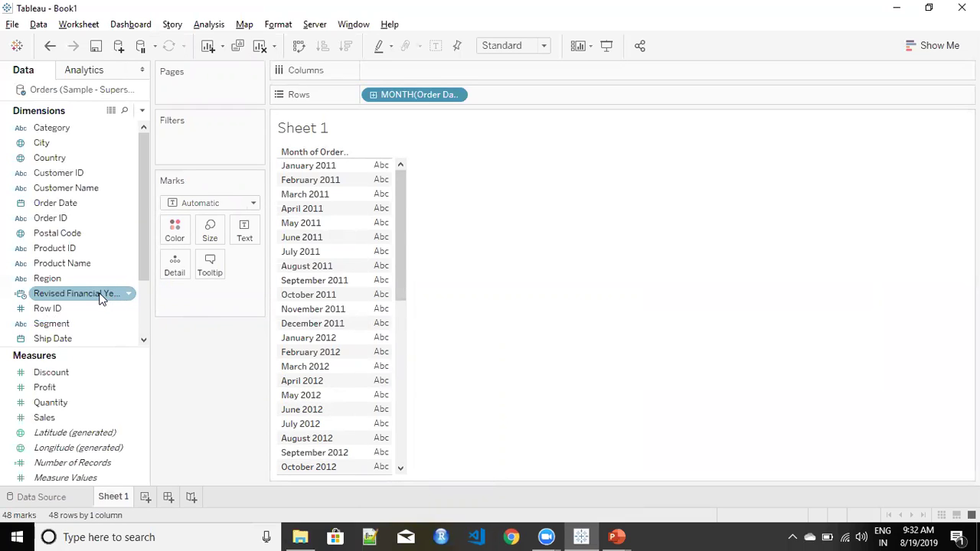
Place Revised Financial Year on Rows ahead of MONTH(Order Date), grouping months into fiscal years
{"action": "left_click_drag", "start_coordinate": [100, 299], "coordinate": [364, 92]}
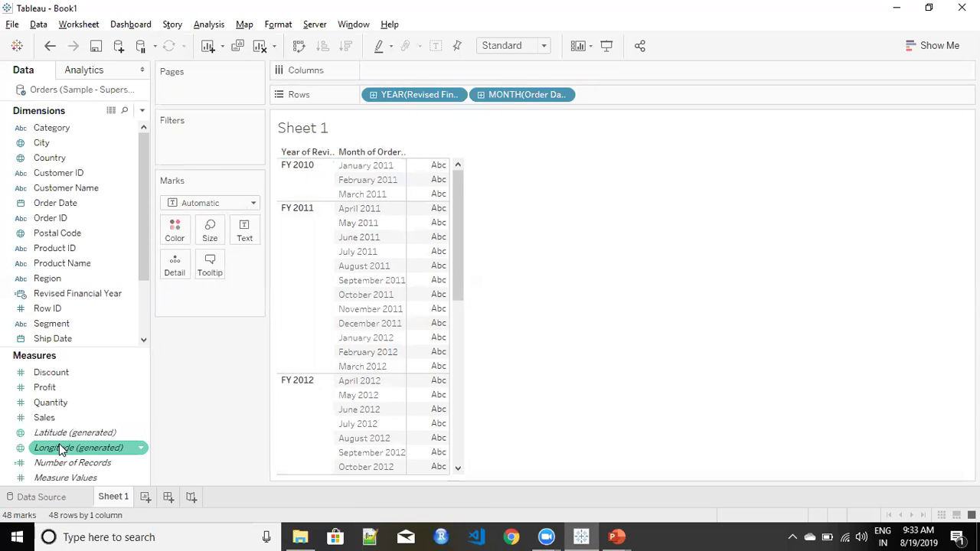
Put SUM(Sales) on the Text mark so each monthly row shows its sales
{"action": "left_click_drag", "start_coordinate": [52, 424], "coordinate": [247, 232]}
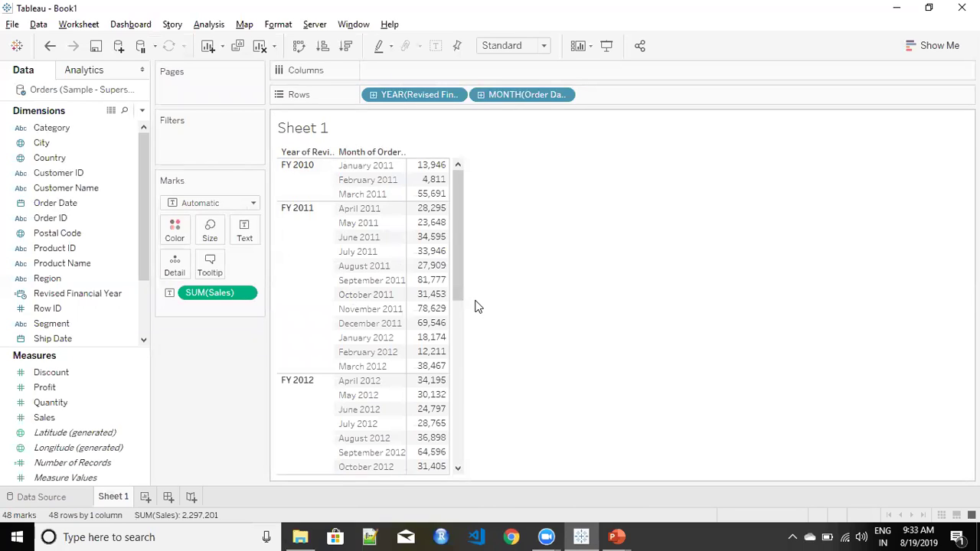
{"action": "mouse_move", "coordinate": [448, 342]}
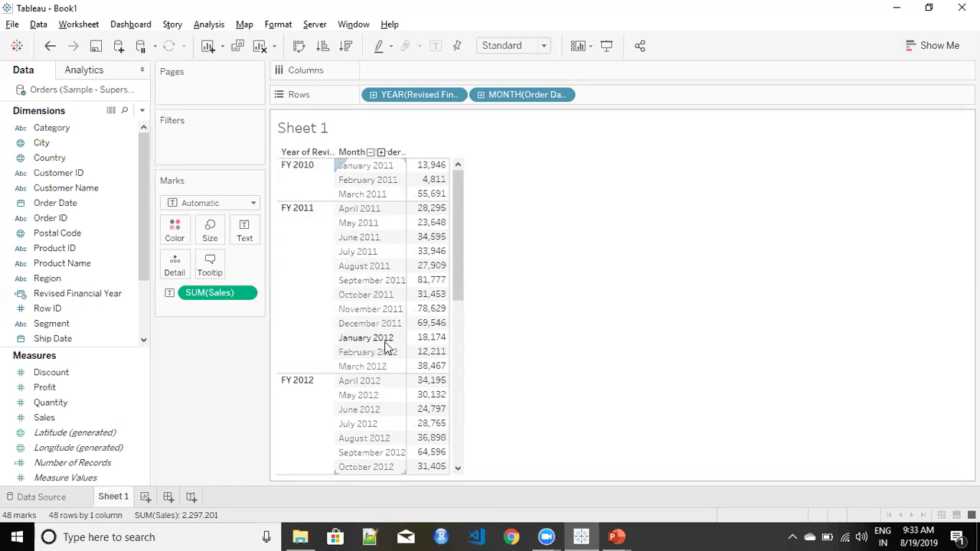
Add all subtotals and check fiscal-year totals like 478,651 for FY 2011
{"action": "left_click", "coordinate": [207, 25]}
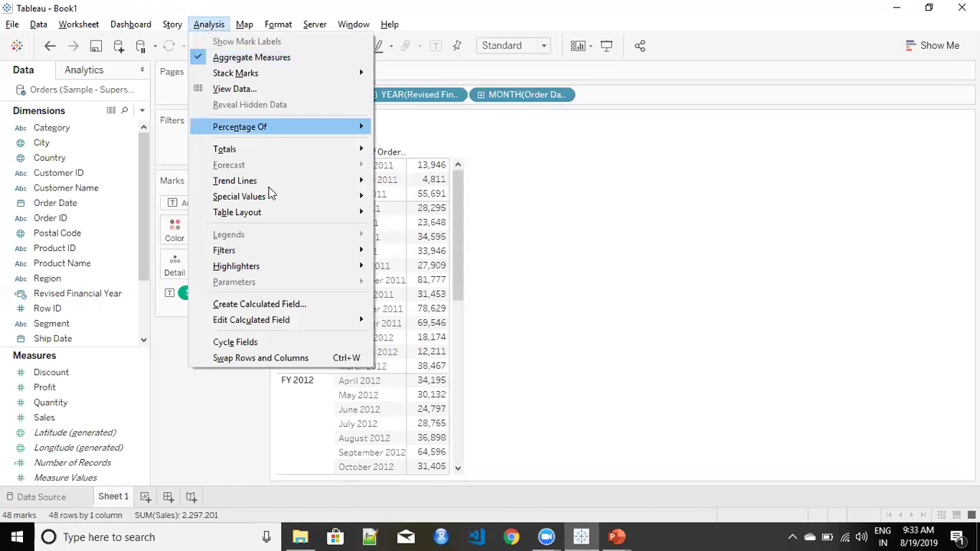
{"action": "mouse_move", "coordinate": [295, 148]}
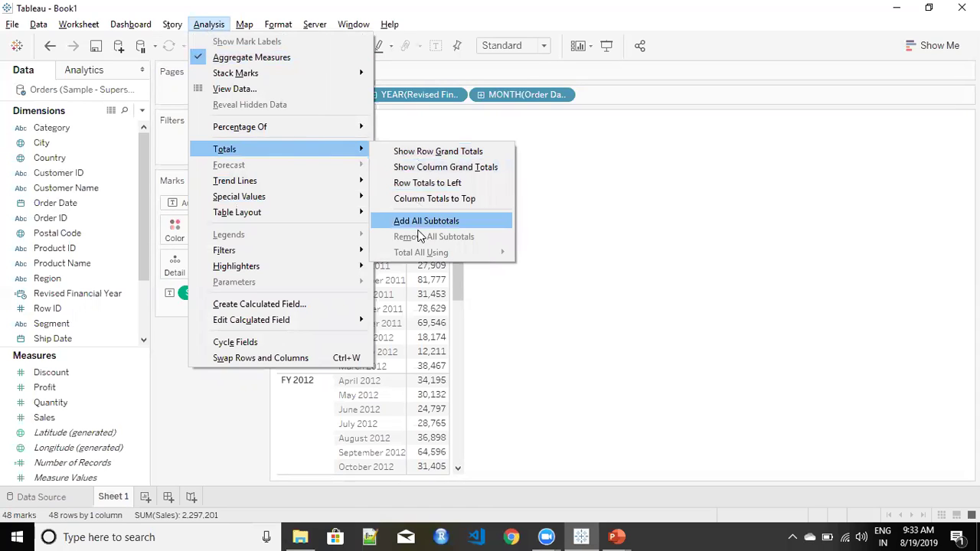
{"action": "left_click", "coordinate": [418, 221]}
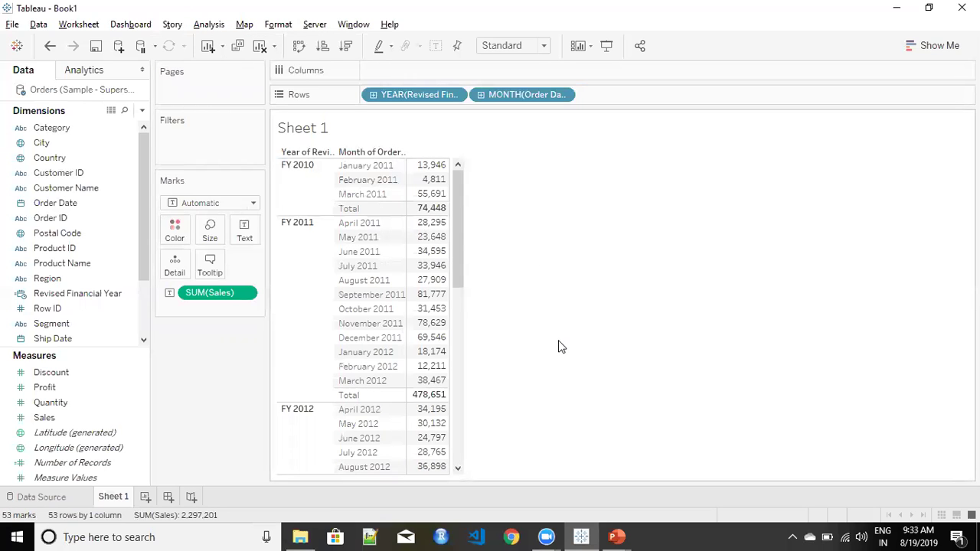
{"action": "scroll", "coordinate": [551, 346], "scroll_direction": "down", "scroll_amount": 1}
{"action": "mouse_move", "coordinate": [423, 389]}
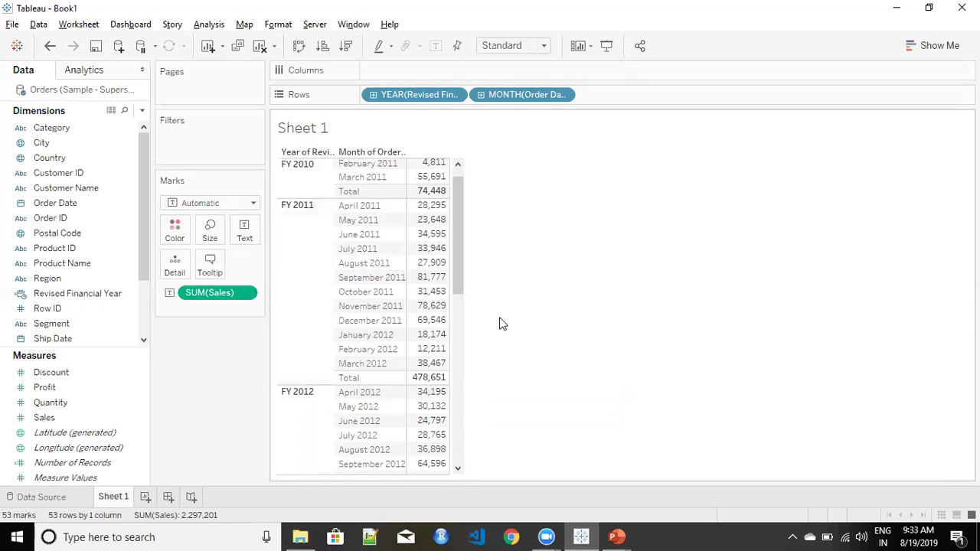
{"action": "left_click_drag", "start_coordinate": [456, 251], "coordinate": [464, 350]}
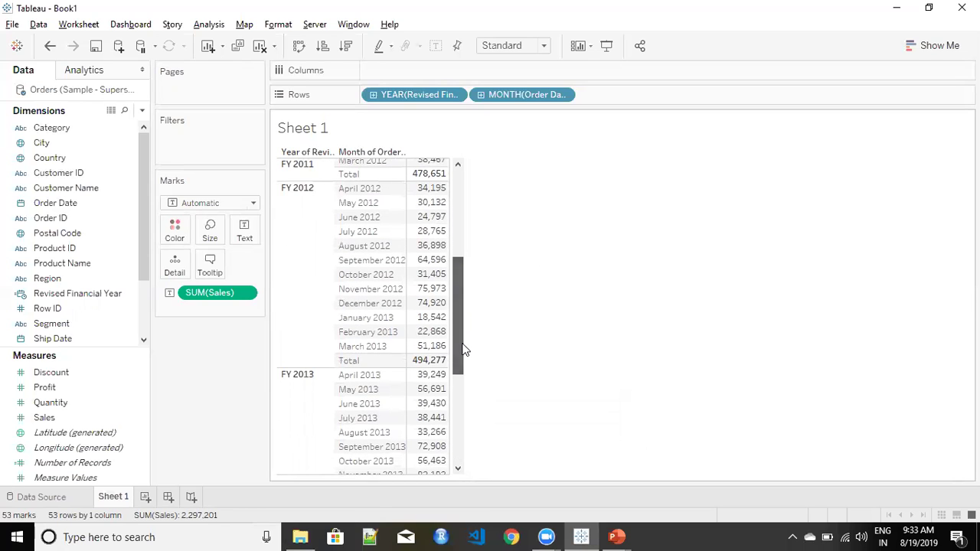